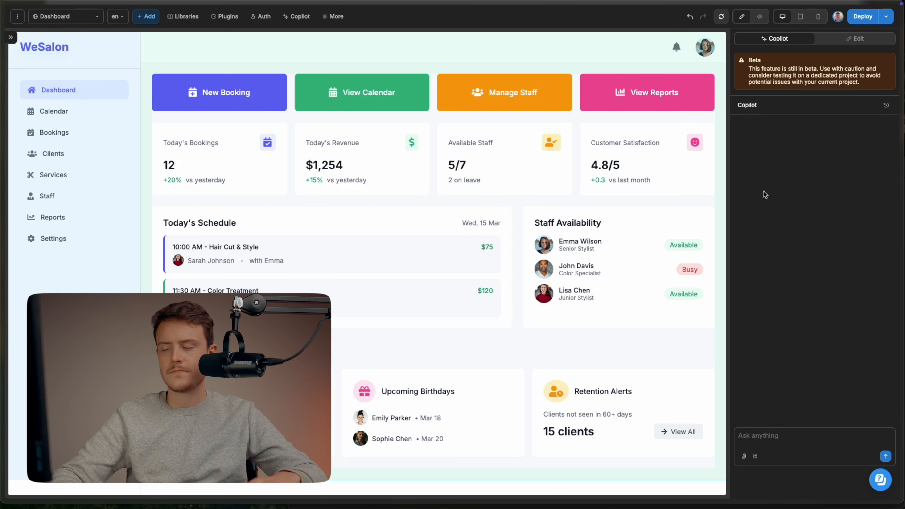
Ask Copilot: "Please include an area in the content with charts containing data about my salon"
click(803, 433)
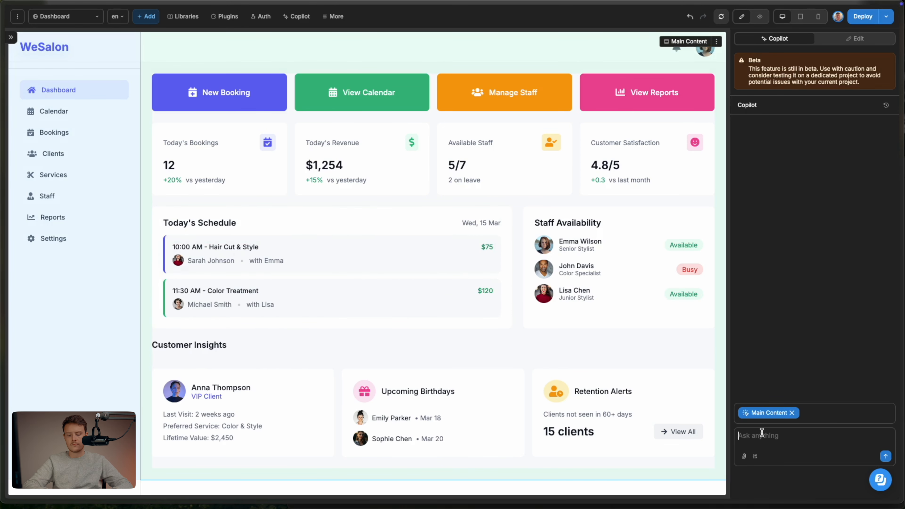
text(Please include an area in the conten)
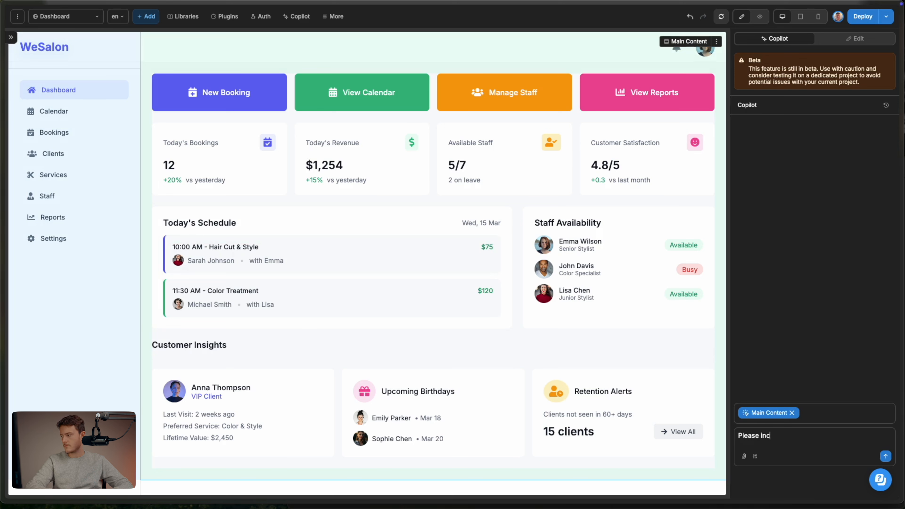
text(t with charts containing data about my salon)
key(Return)
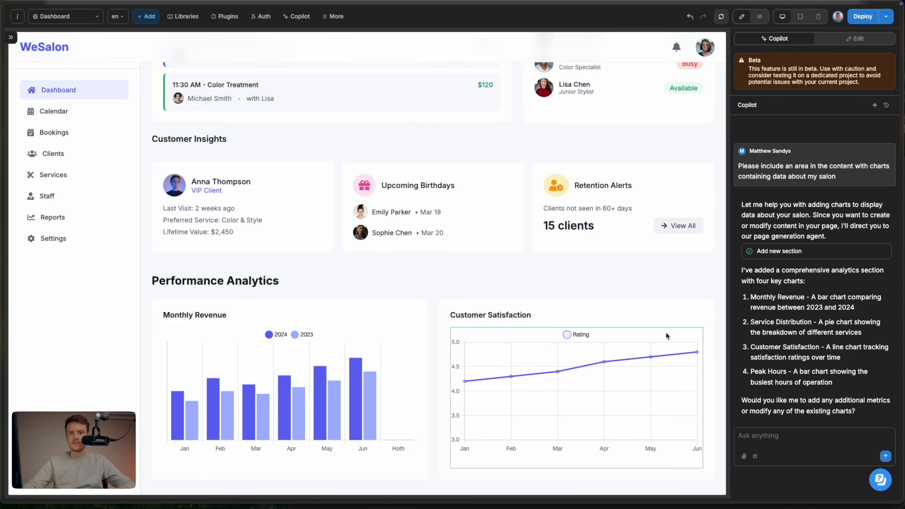
Ask Copilot for a custom chart component with the prompt "I want a line chart that uses HighCharts"
click(491, 346)
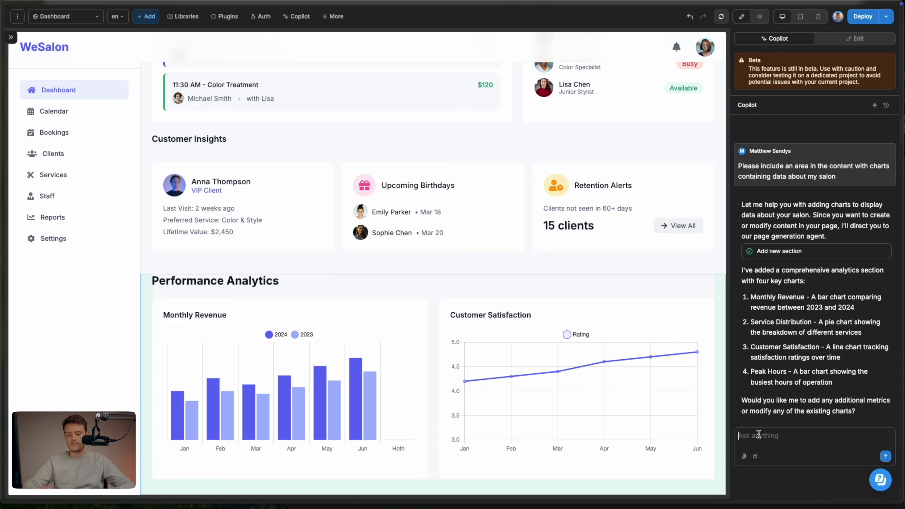
text(I want a line chart that)
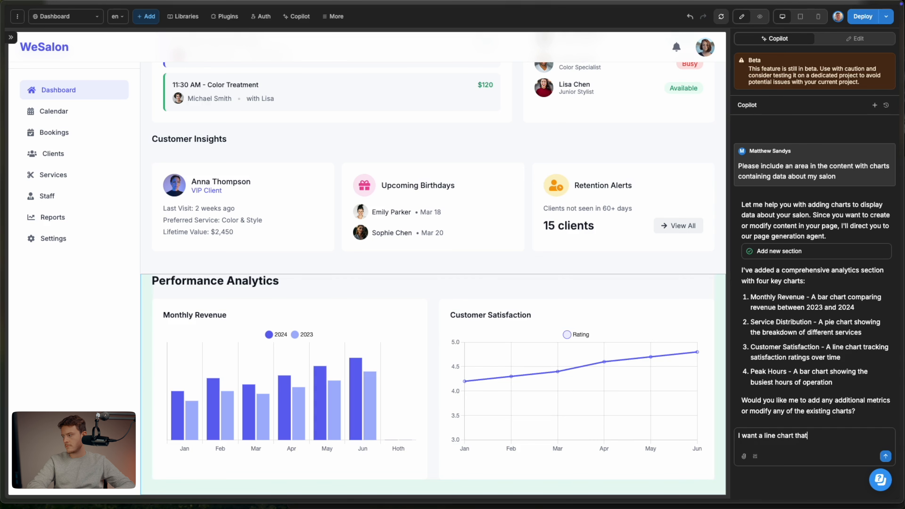
text( uses HighChart)
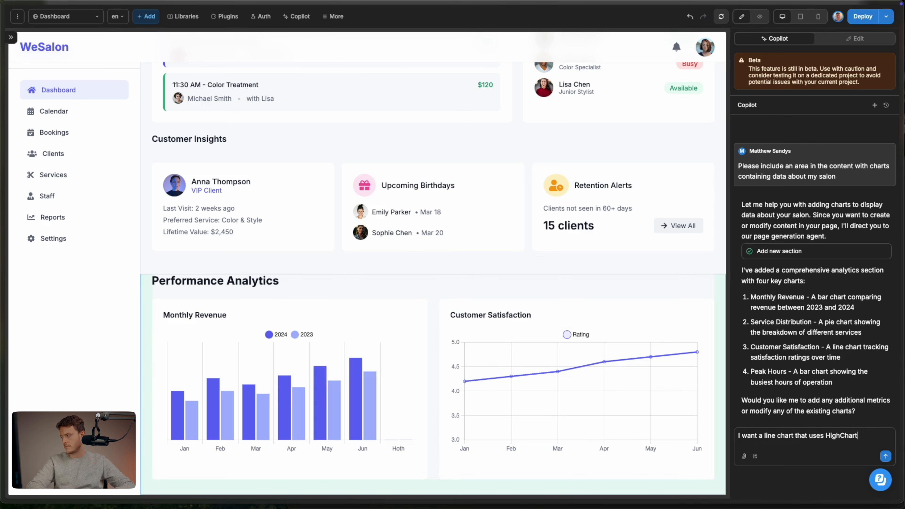
text(s)
key(Return)
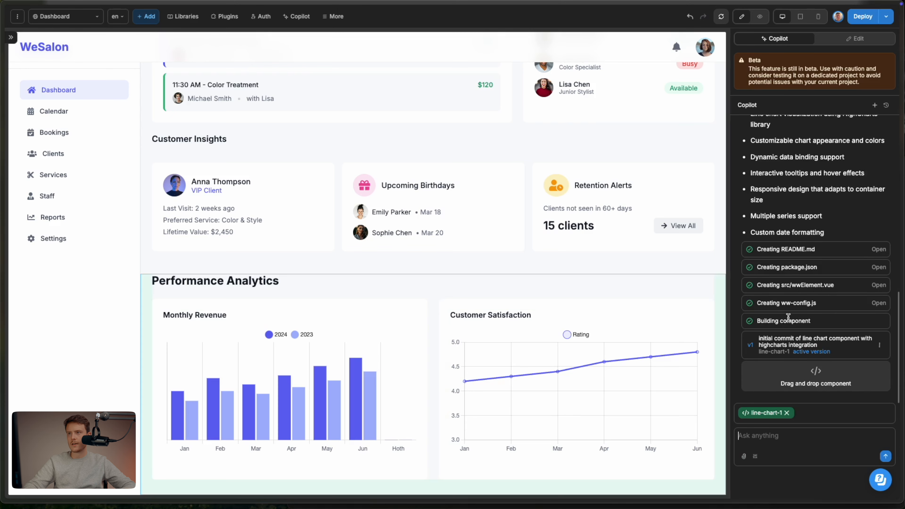
Replace the existing line chart in the Customer Satisfaction card with the generated line-chart-1 component
click(12, 39)
click(597, 382)
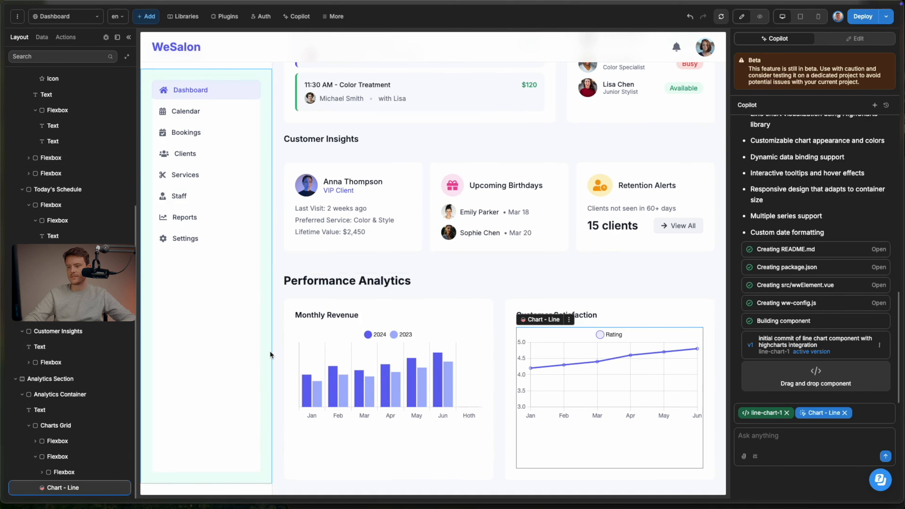
key(ctrl+z)
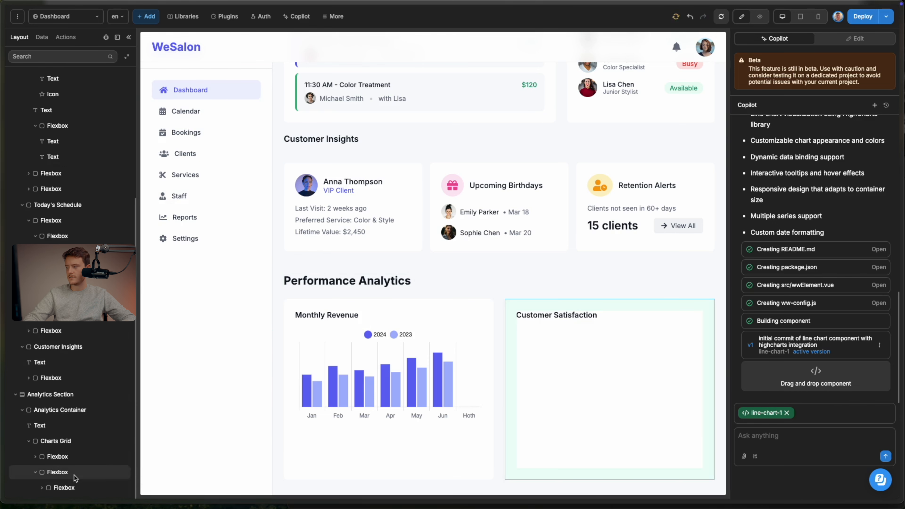
drag(840, 370, 75, 498)
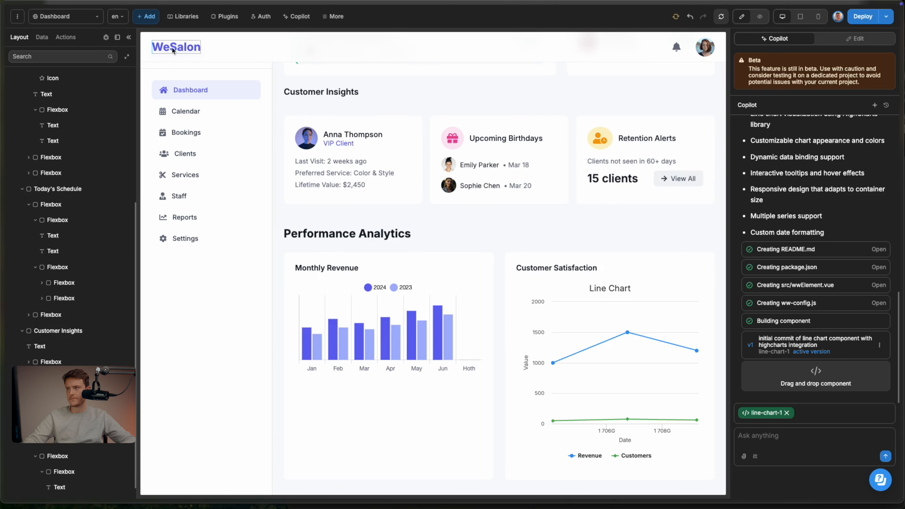
click(128, 37)
Ask Copilot: "Please make the mock data in the line chart be mock data of customer satisfaction across months"
mouse_move(584, 337)
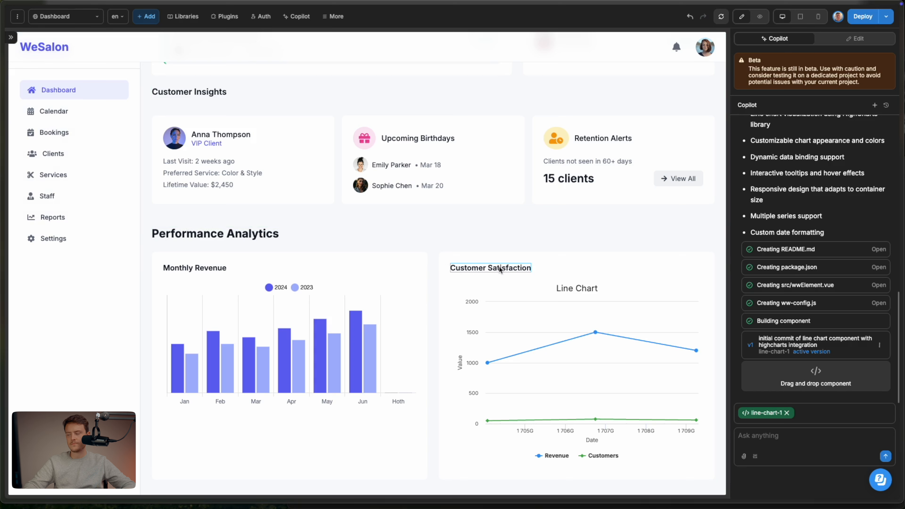
text(Please make the mock data i)
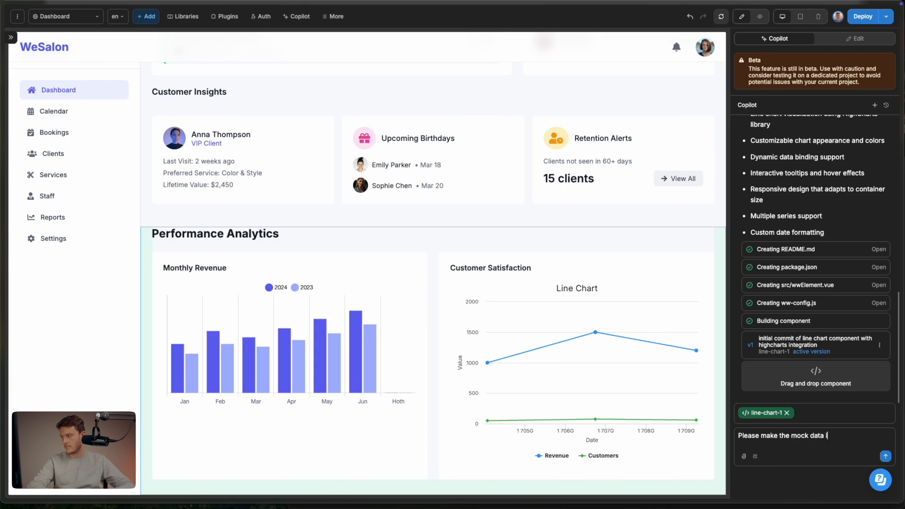
text(n the line chart be mock data of customer satisfaction across months)
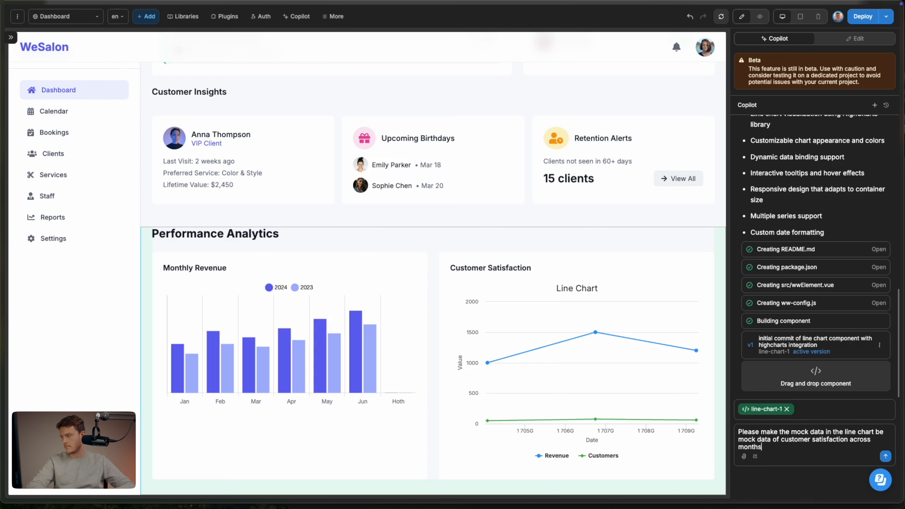
key(Return)
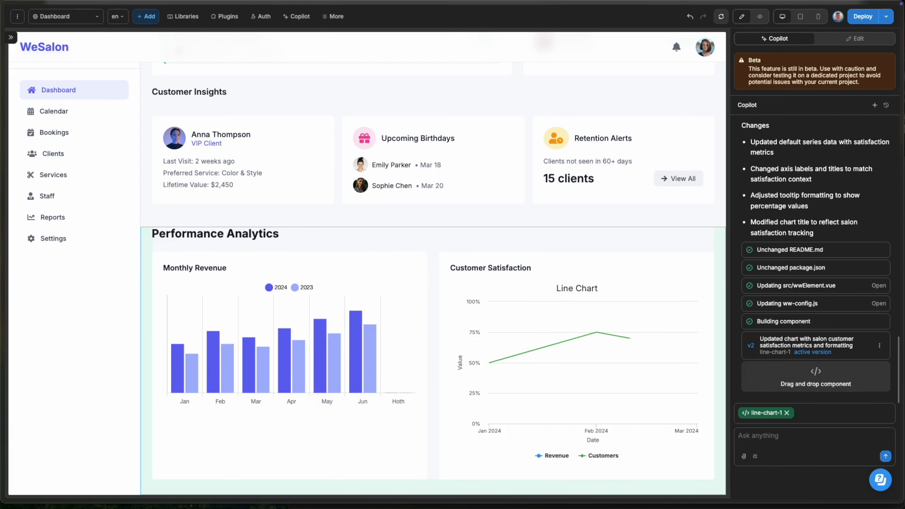
Open the Customer Satisfaction line chart's edit settings and examine its Line Color property
mouse_move(672, 382)
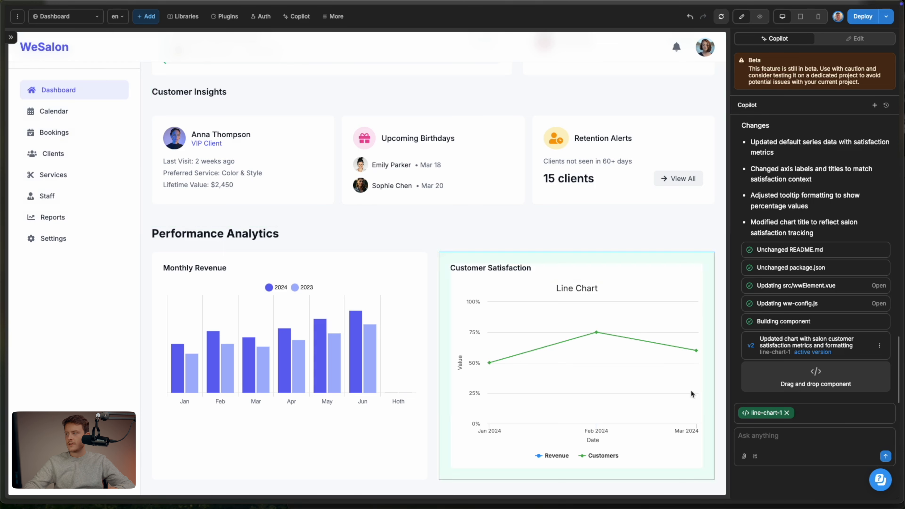
click(627, 381)
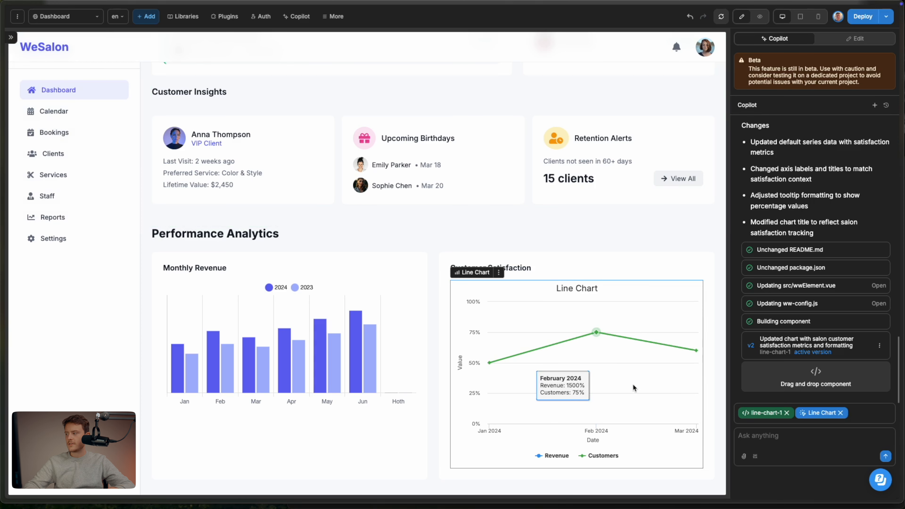
click(857, 38)
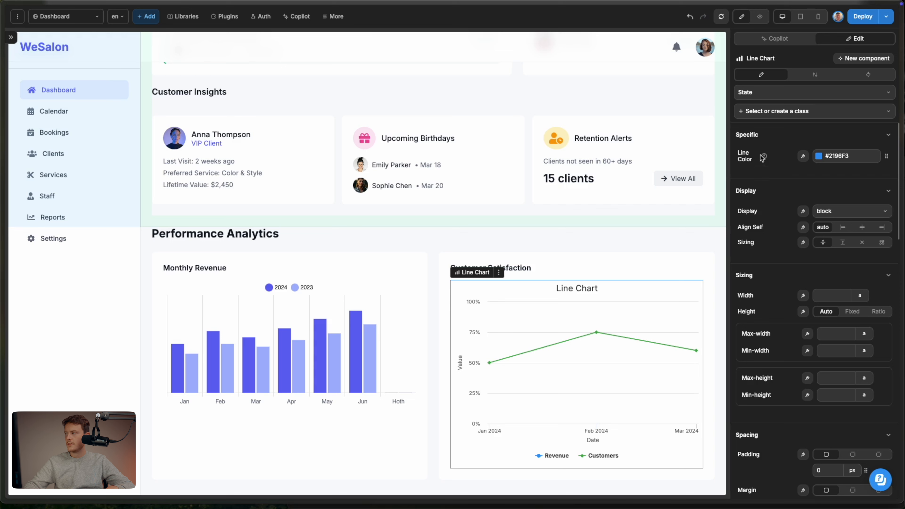
mouse_move(763, 157)
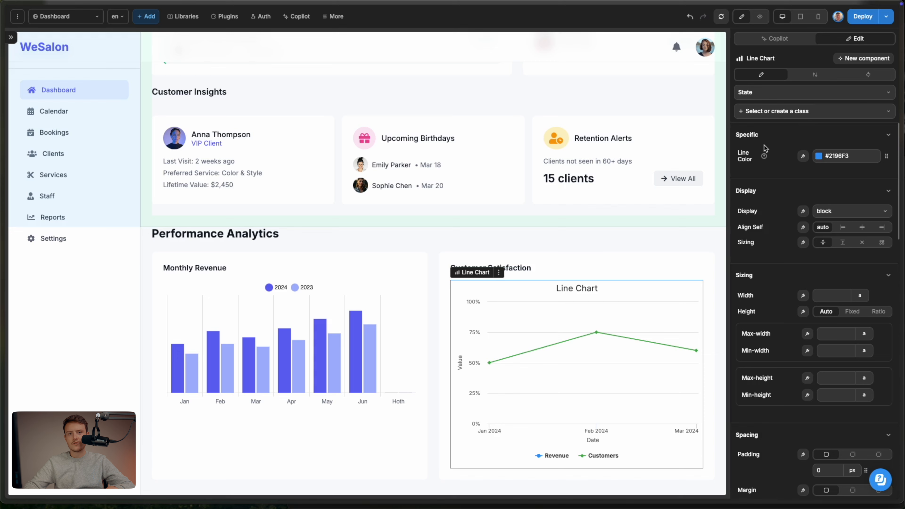
Create a new workflow on the line chart and review its available triggers, keeping On click
click(868, 75)
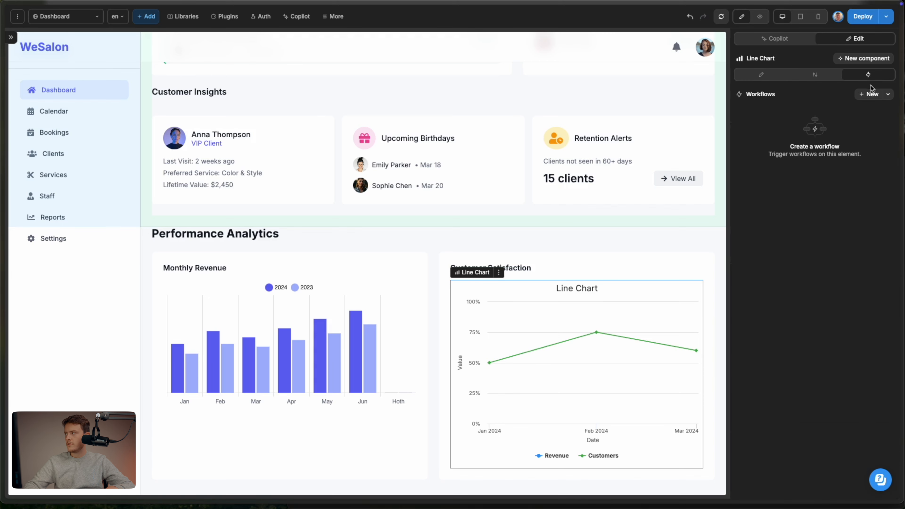
click(871, 93)
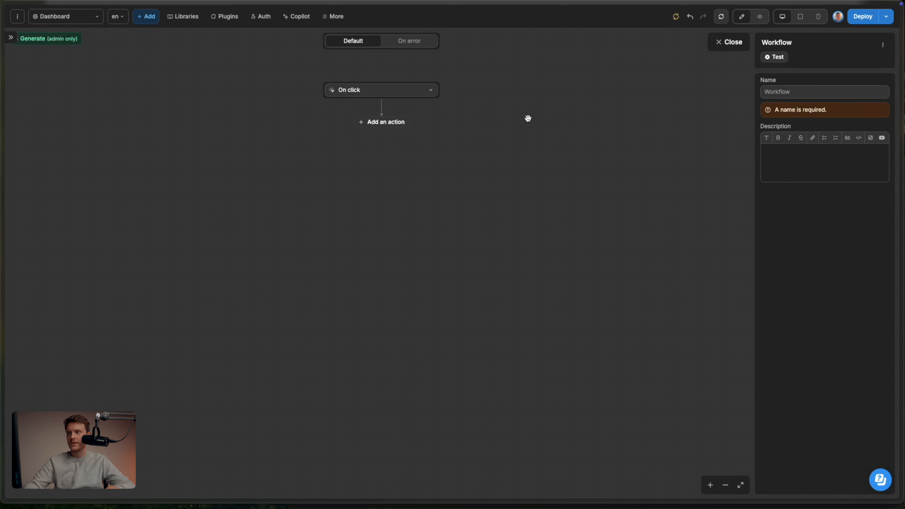
click(425, 95)
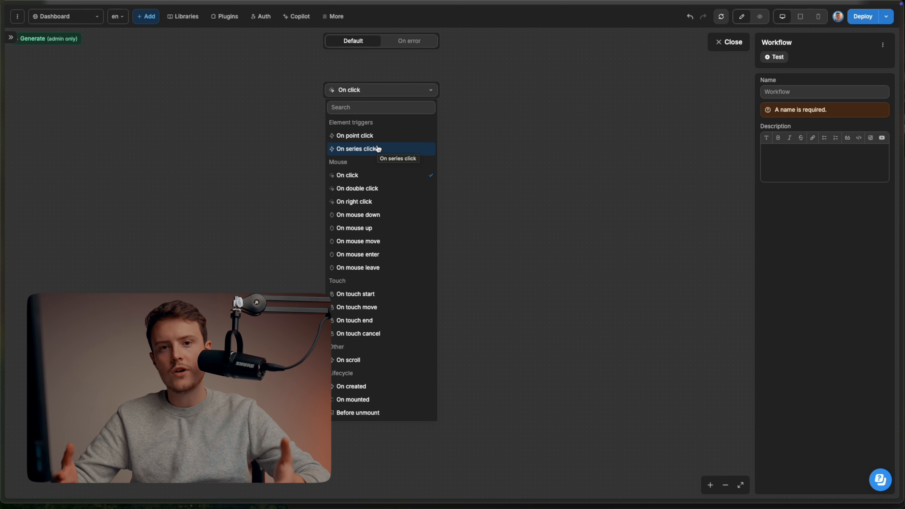
click(487, 117)
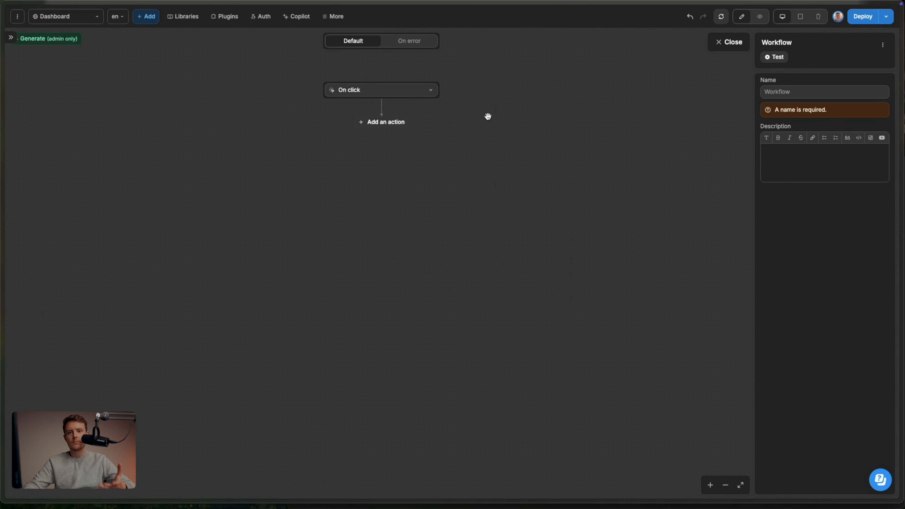
Add an Execute component action to the workflow with Line Chart as its component
click(376, 124)
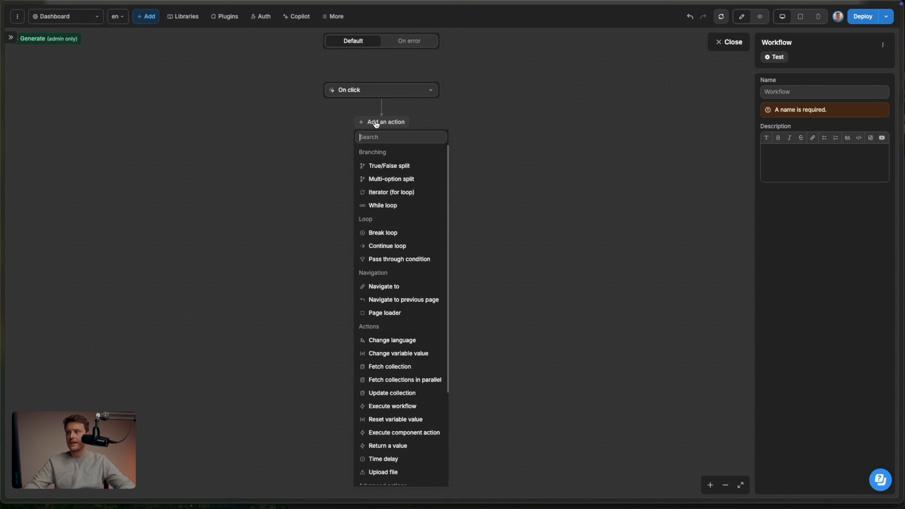
scroll(412, 258, down, 3)
scroll(411, 264, down, 1)
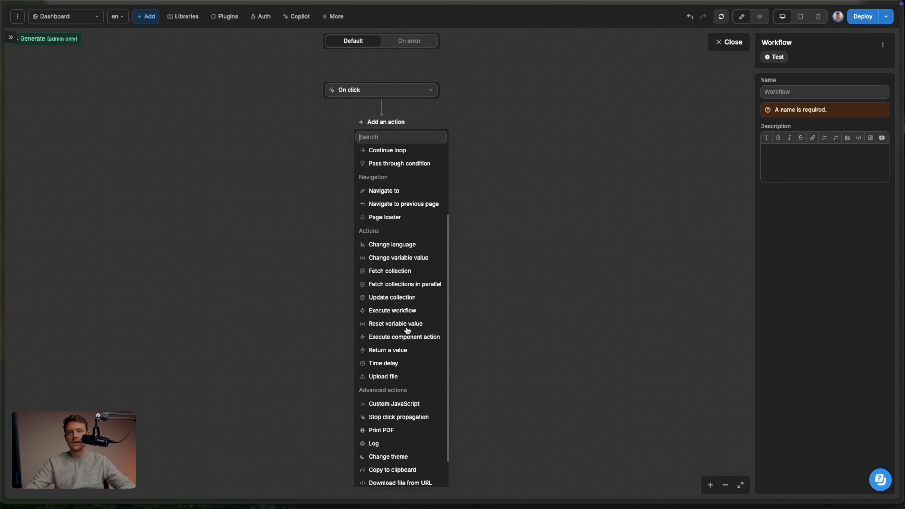
click(404, 339)
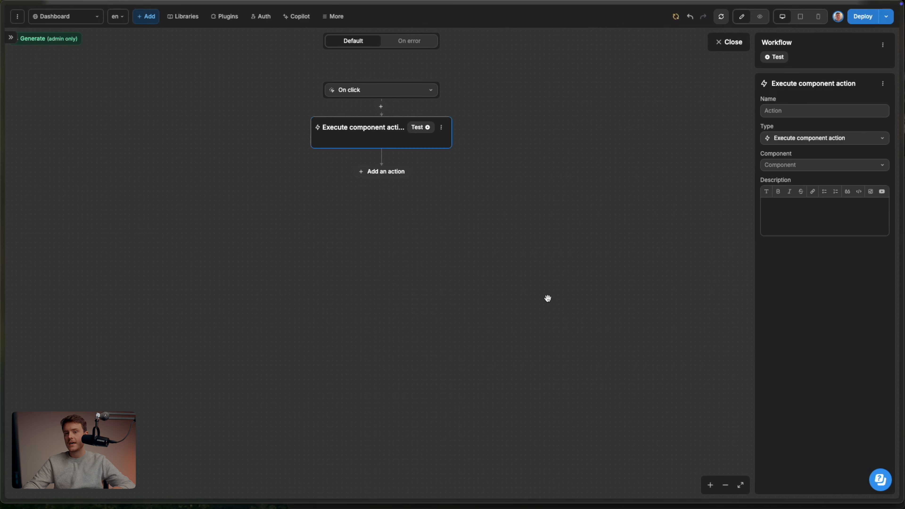
click(786, 166)
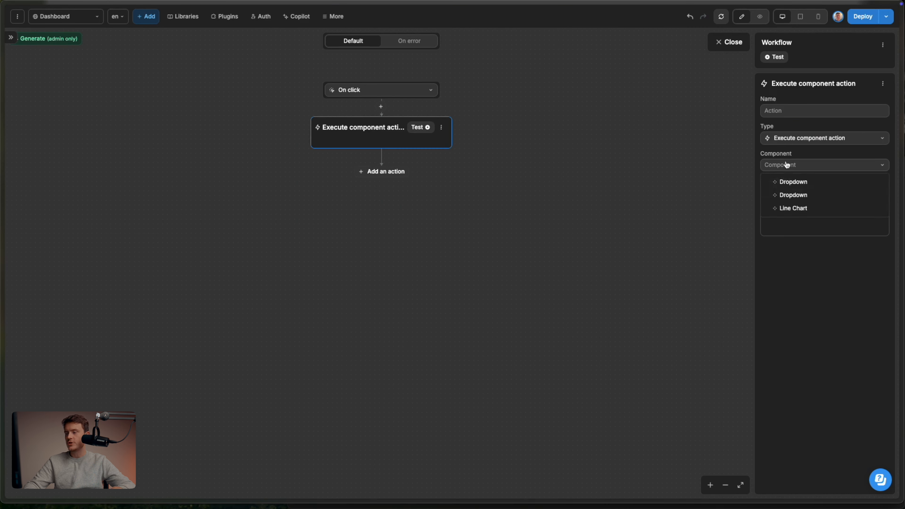
click(782, 209)
click(797, 186)
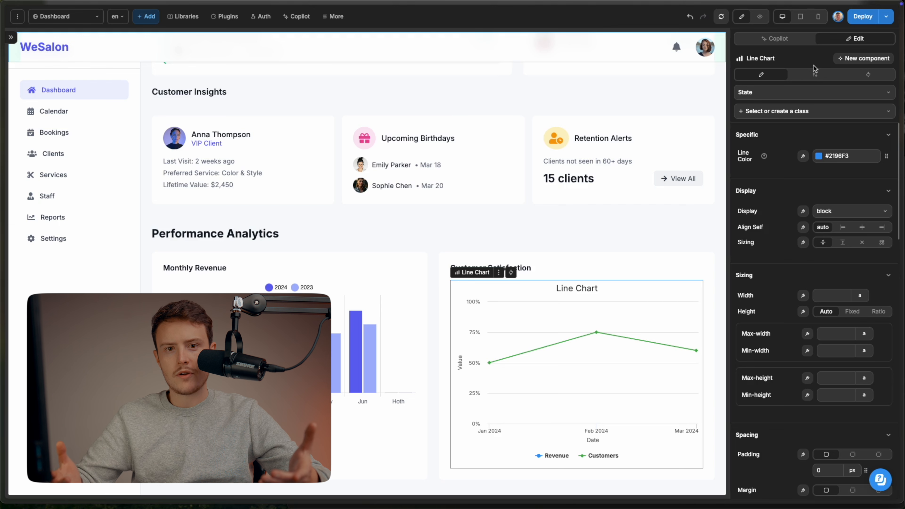
Ask Copilot: "For the line chart, please include a variable containing data of the most recent point pressed"
click(775, 39)
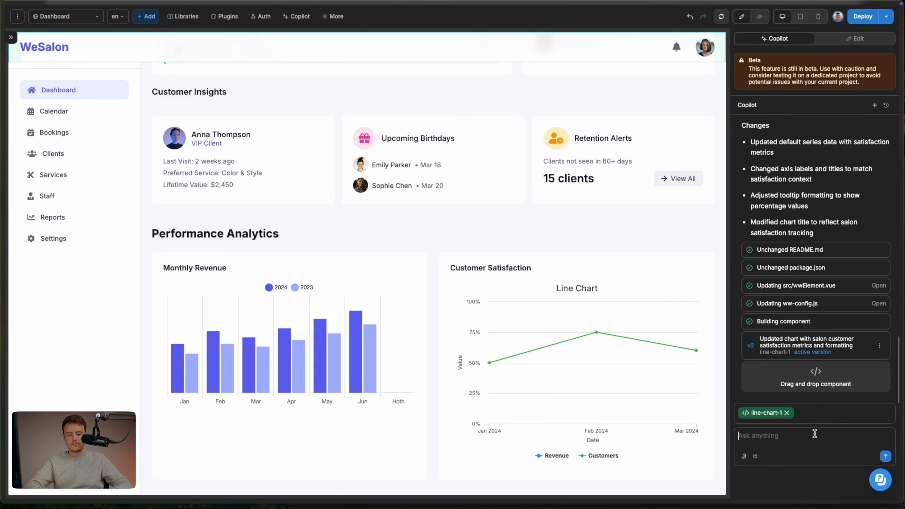
click(815, 433)
text(For the line chart, please include a variable containing data of the most recent point pressed)
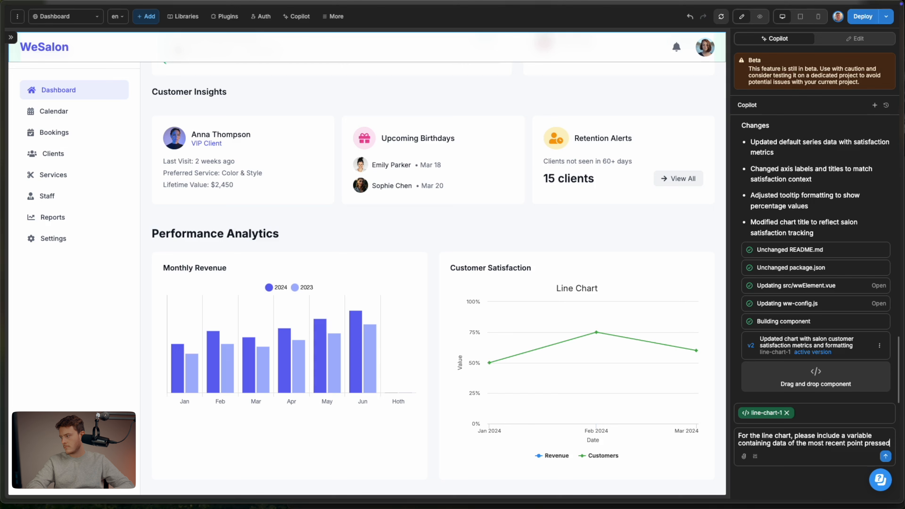
key(Return)
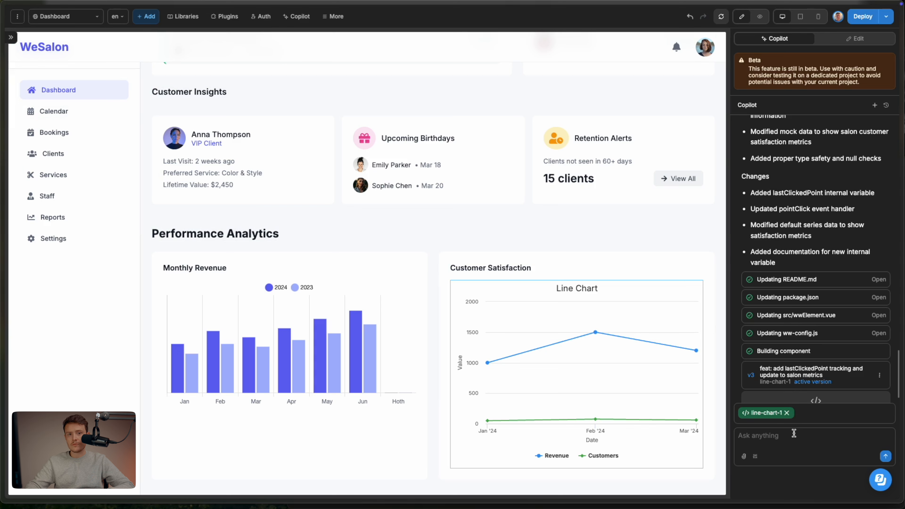
Inspect the line chart's lastClickedPoint variable in the debugger and test it by selecting the Feb '24 revenue point in preview mode
mouse_move(513, 327)
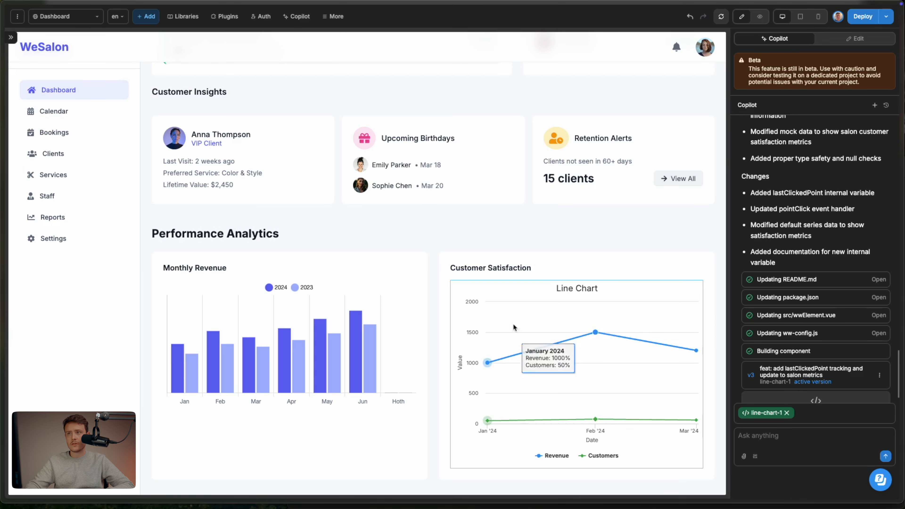
click(10, 38)
click(106, 37)
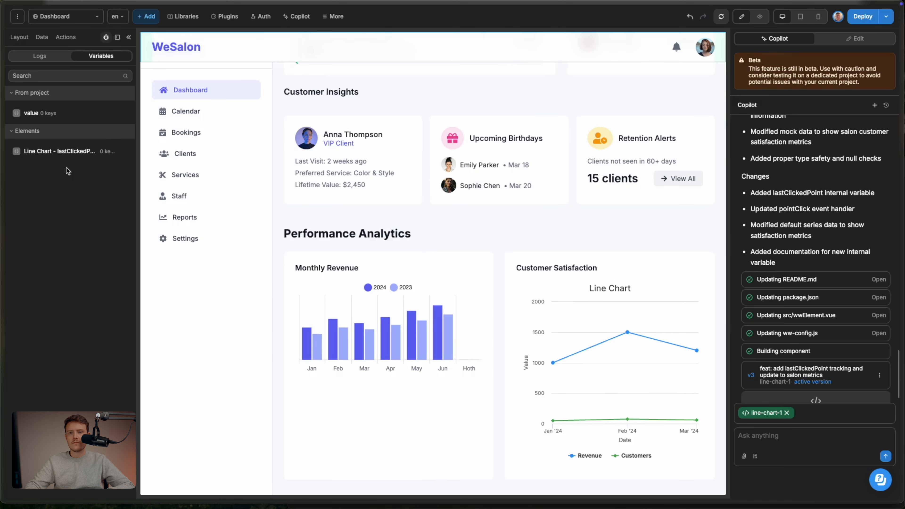
click(61, 155)
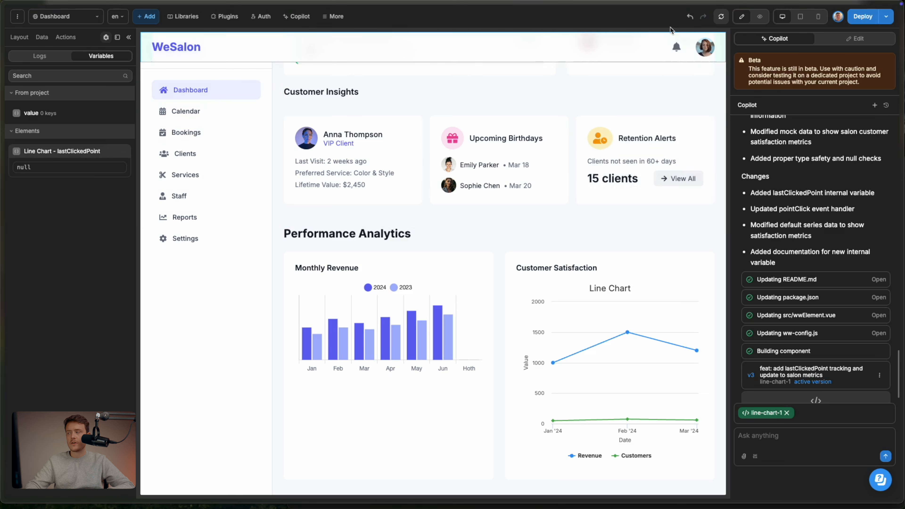
click(734, 17)
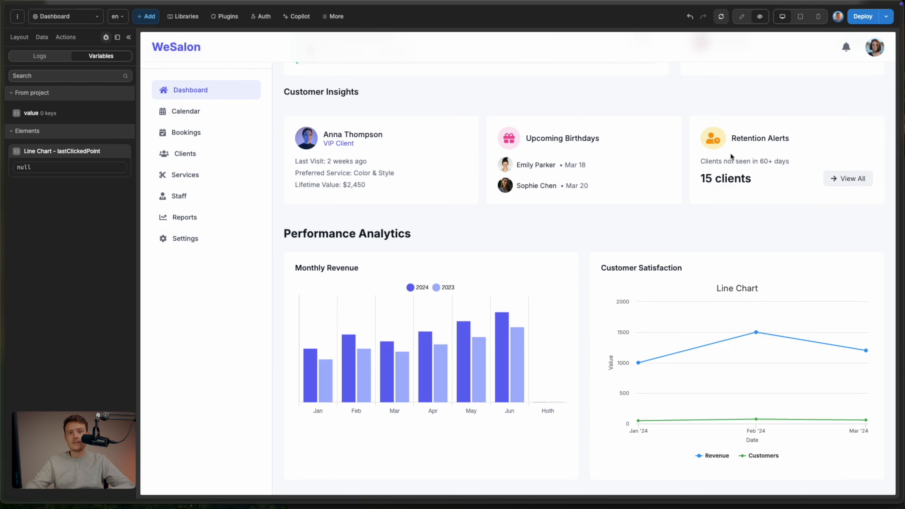
click(754, 331)
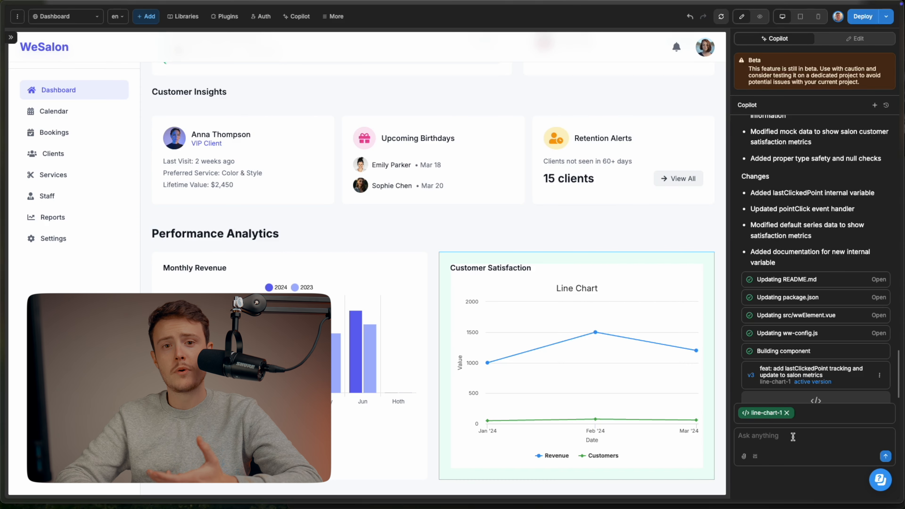
In a new Copilot chat, request a project-wide skeleton loader with a wave animation and controls for animation speed, base color and wave color
click(874, 105)
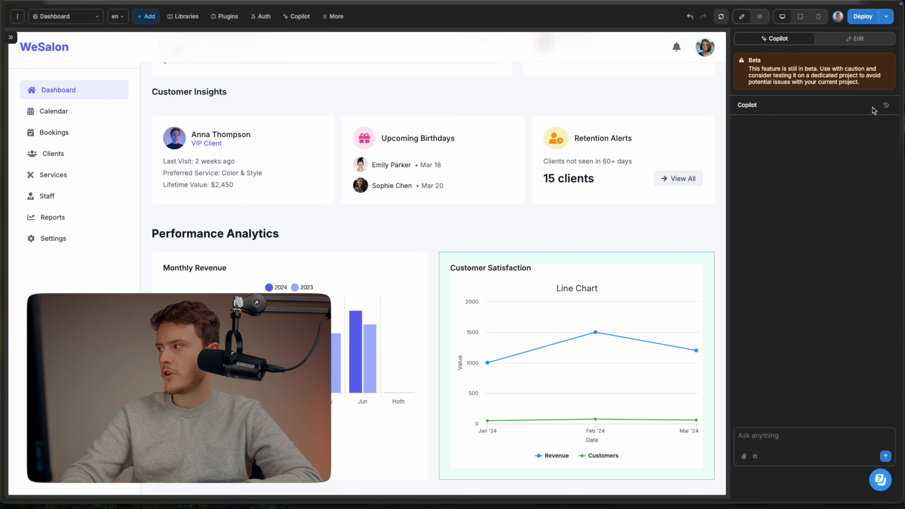
click(758, 441)
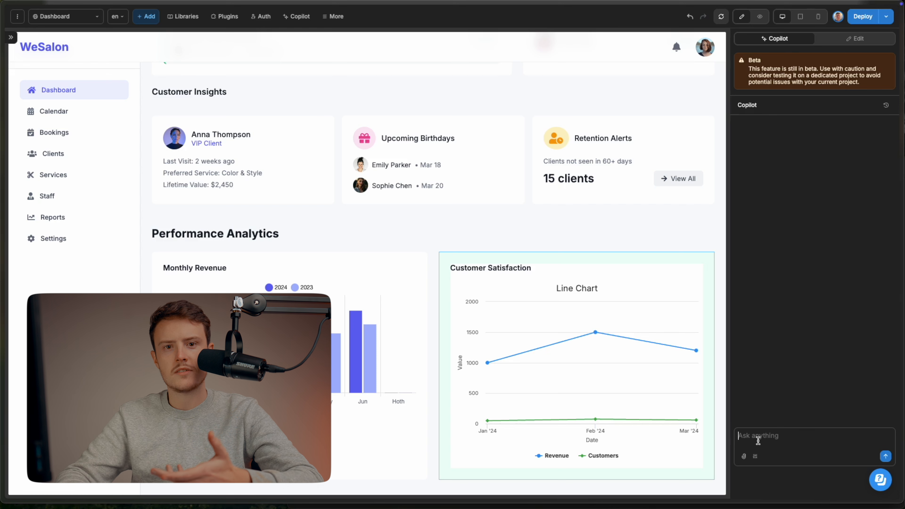
text(I want a skeleton loader I can use throughout my project.)
key(shift+Return)
key(shift+Return)
text(I want it to have a wave animation. I want to )
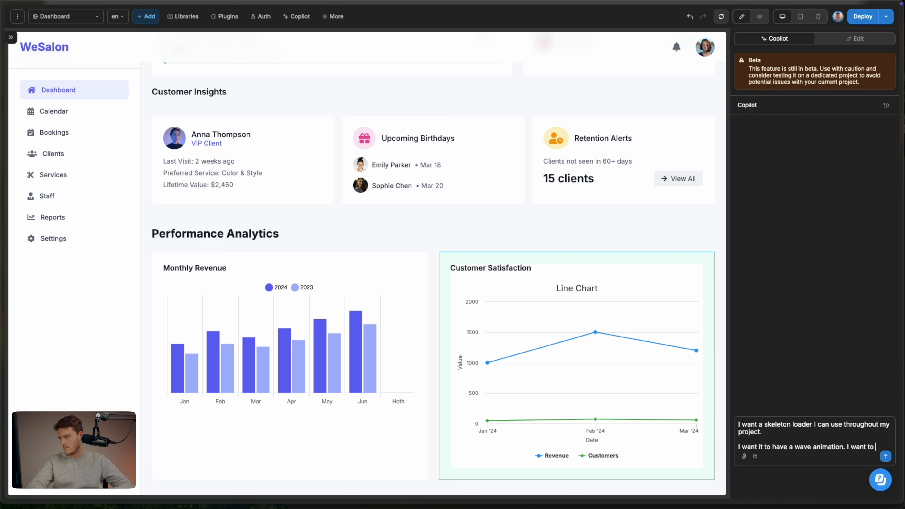
text(be able to control the speed of the animation, the base color of the loader, and the color of the wave)
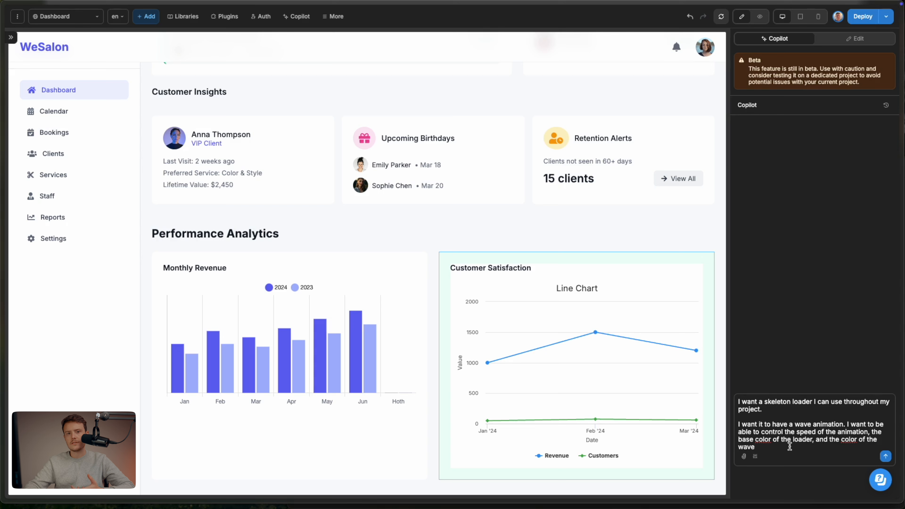
key(Return)
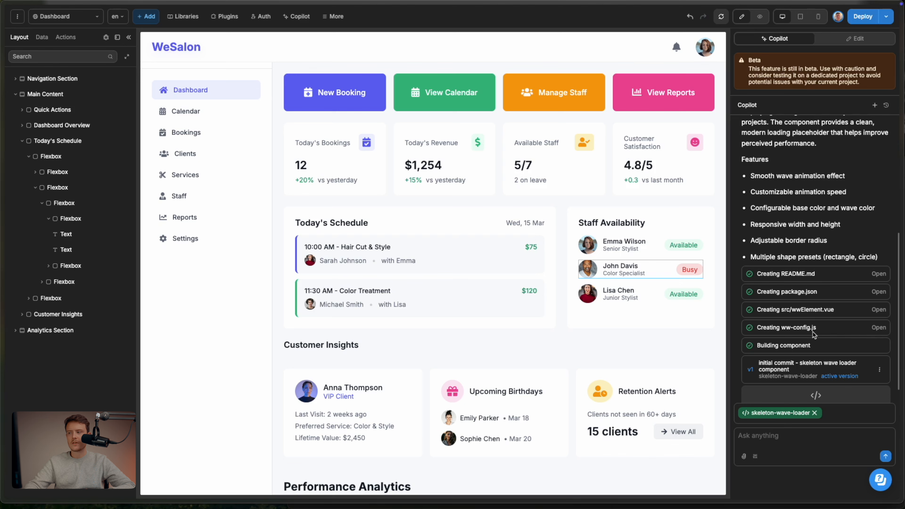
Place the Skeleton Wave Loader as the first child of the 10:00 AM booking card in Today's Schedule and set its position to Absolute
drag(807, 370, 76, 221)
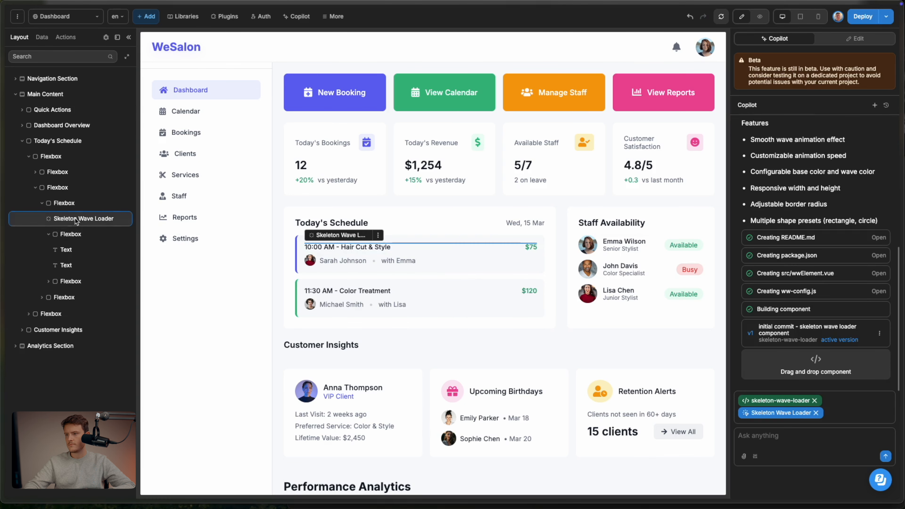
click(855, 38)
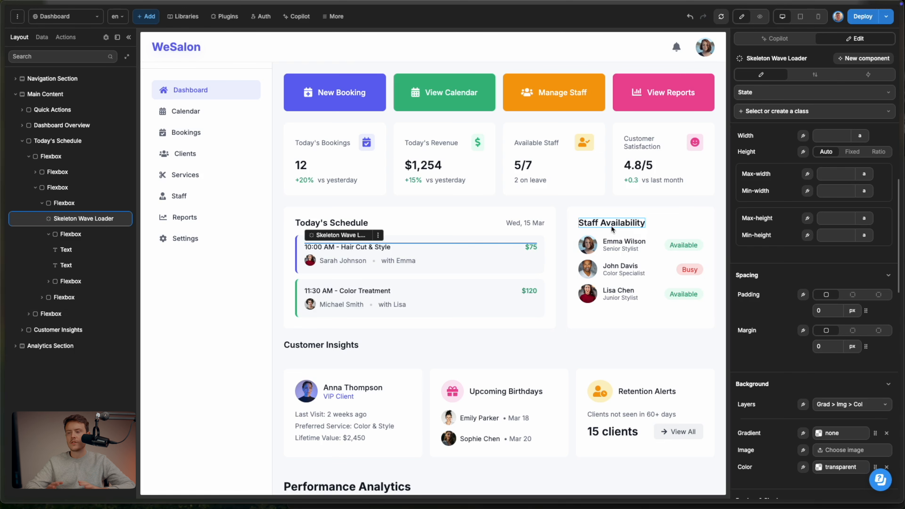
scroll(709, 251, down, 1)
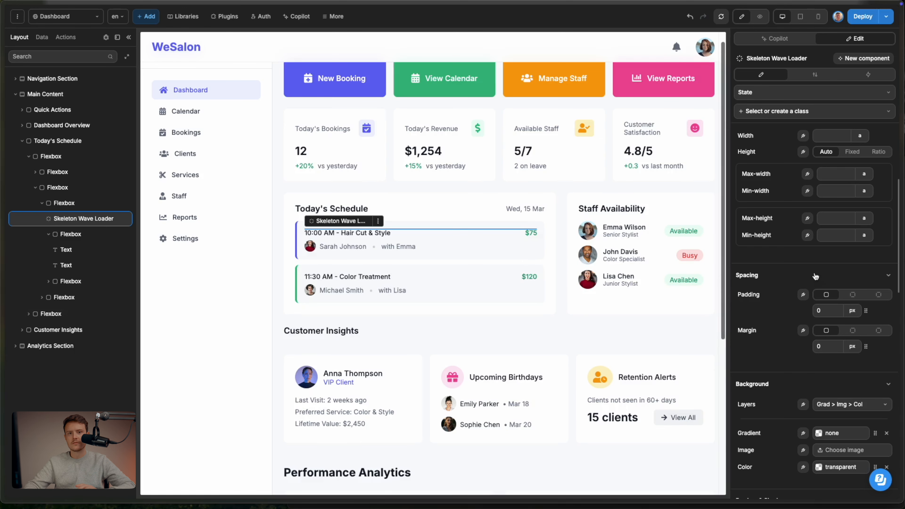
scroll(804, 274, down, 10)
click(833, 245)
click(813, 286)
Size the skeleton loader to 100% width and 100% fixed height, and enable its Z axis at 100
scroll(810, 287, up, 15)
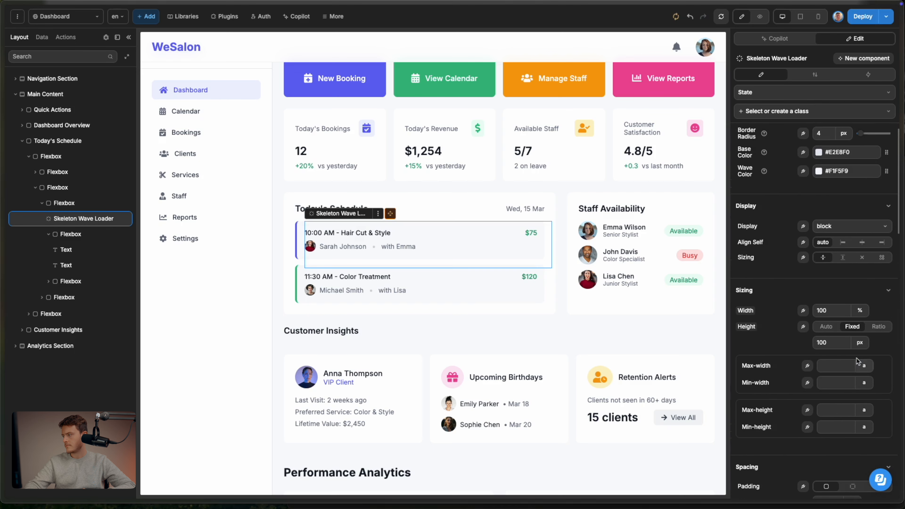
scroll(793, 357, down, 8)
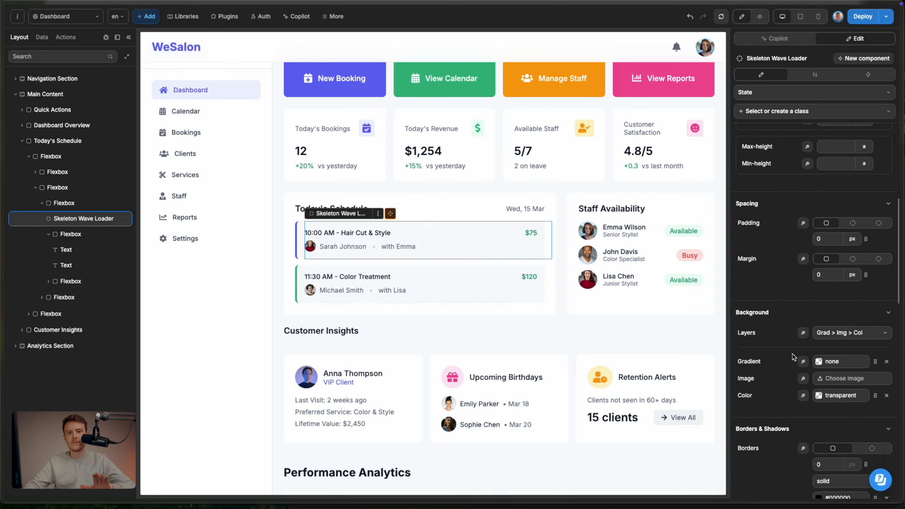
scroll(792, 356, down, 10)
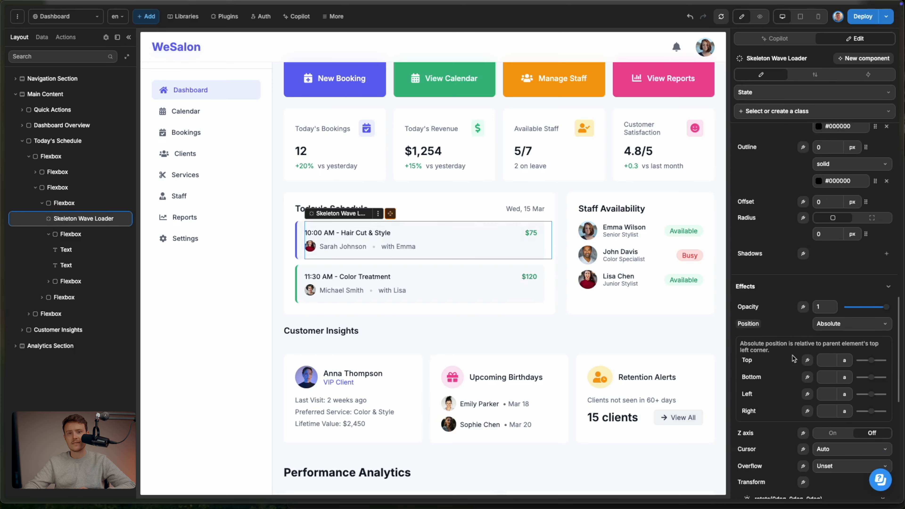
scroll(792, 357, down, 3)
click(833, 357)
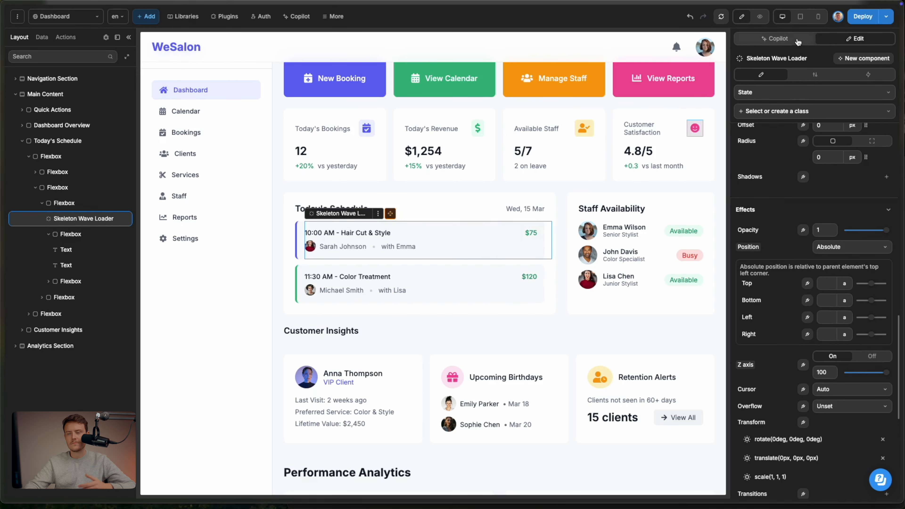
Tell Copilot that content is visible behind the skeleton loader and ask it to give the loader a background fill
click(775, 38)
text(I ca)
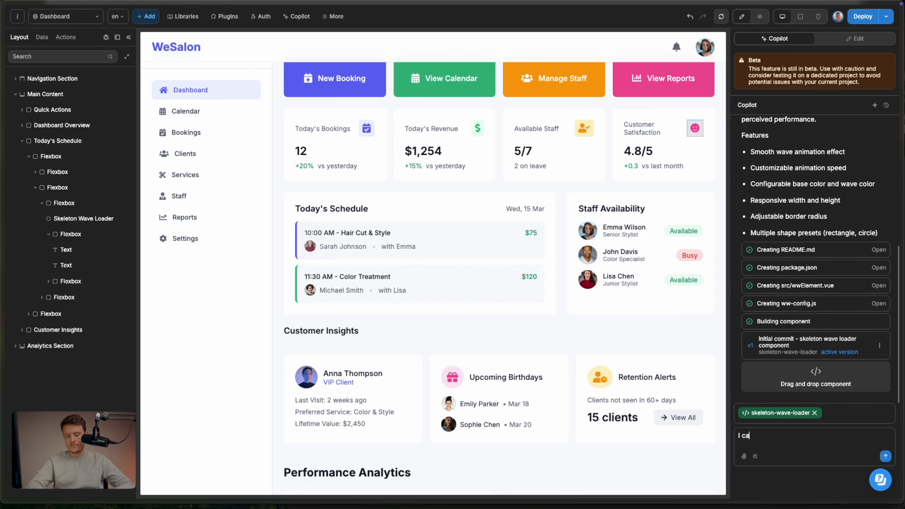
text(n see the content behind the skeleton loader, I do not want this. Please give the loader a background fill that I can customize and that will cover whatever is behind it)
key(Return)
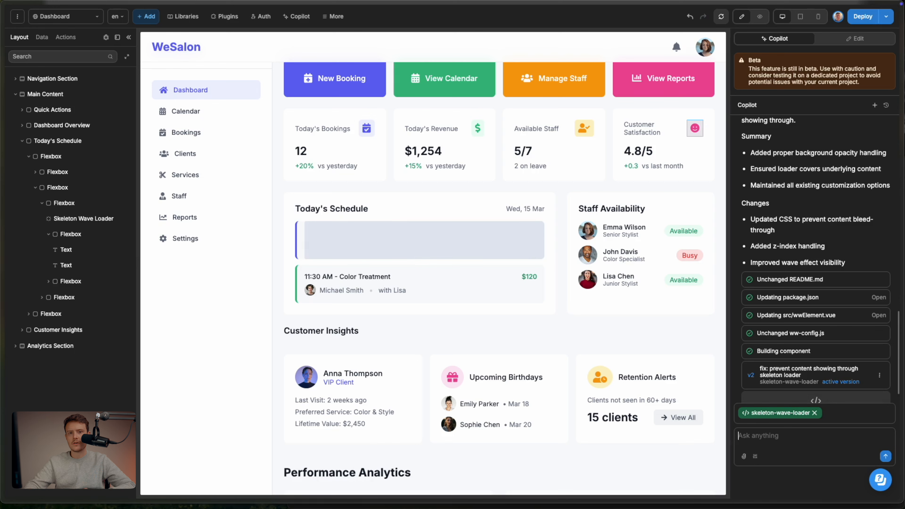
Set the skeleton loader's base color to blue #065BCB and its wave color to red #C90D10
click(448, 236)
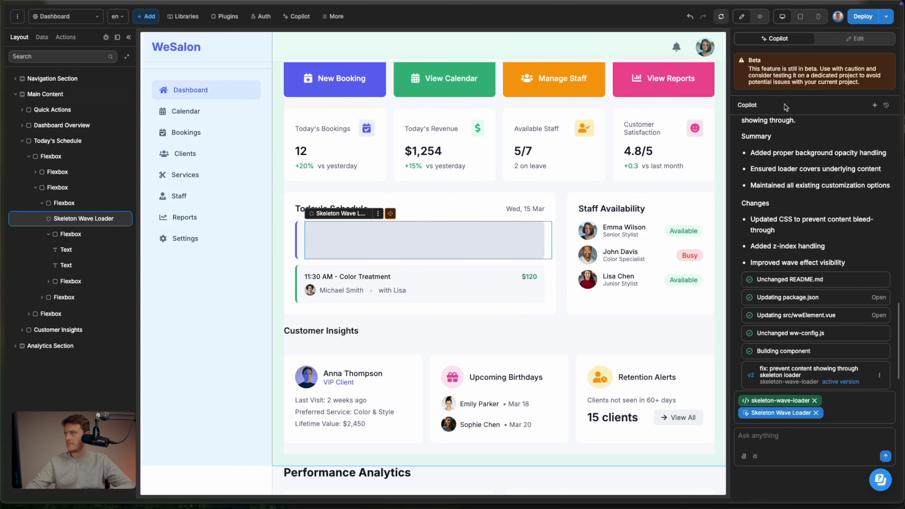
click(836, 39)
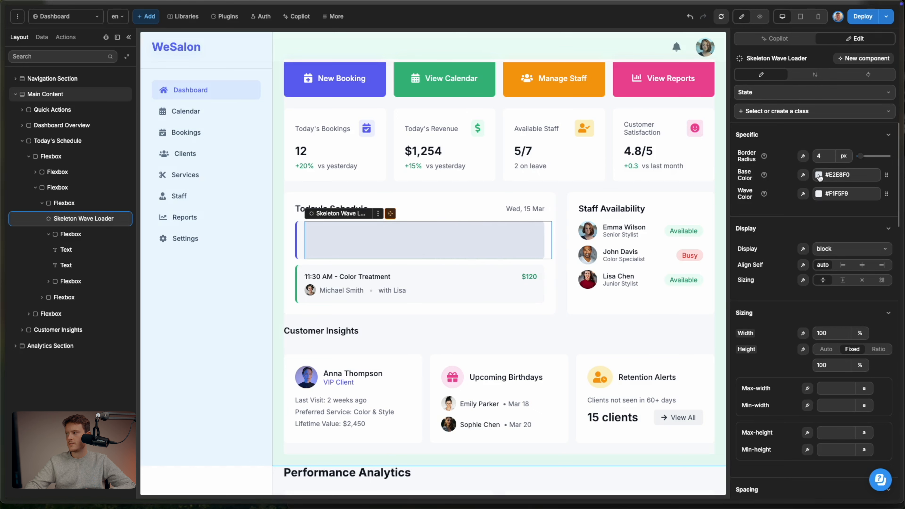
click(819, 175)
drag(744, 114, 743, 106)
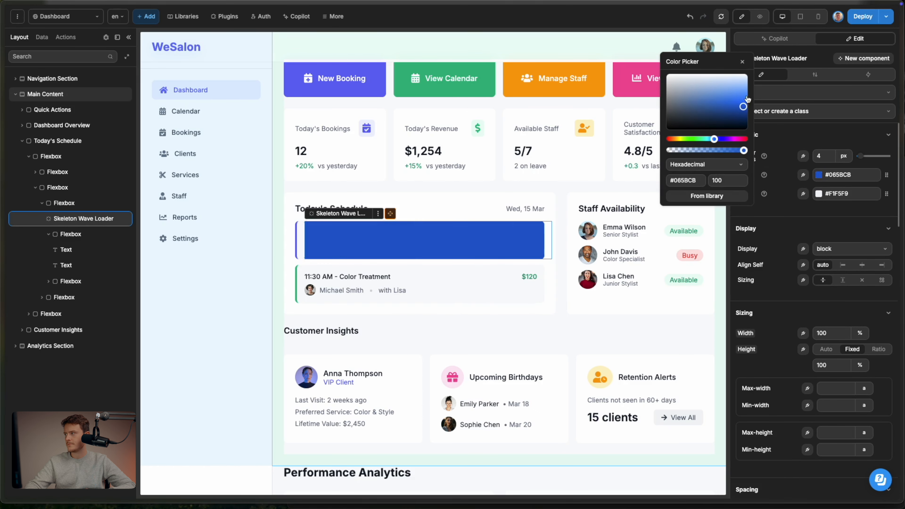
click(743, 62)
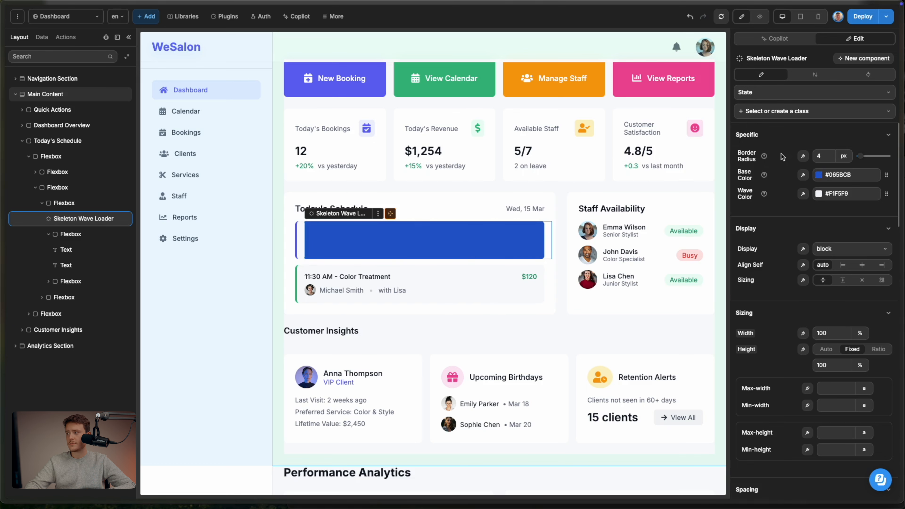
click(818, 194)
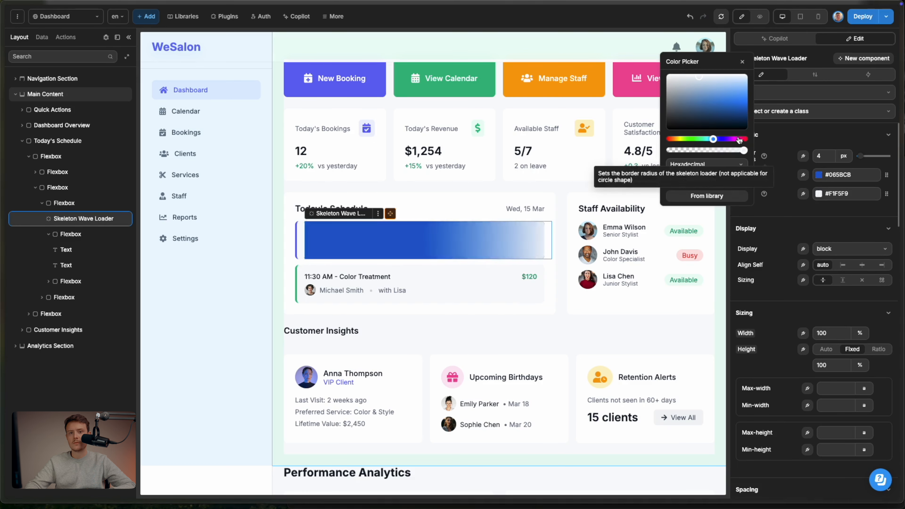
click(743, 139)
click(737, 105)
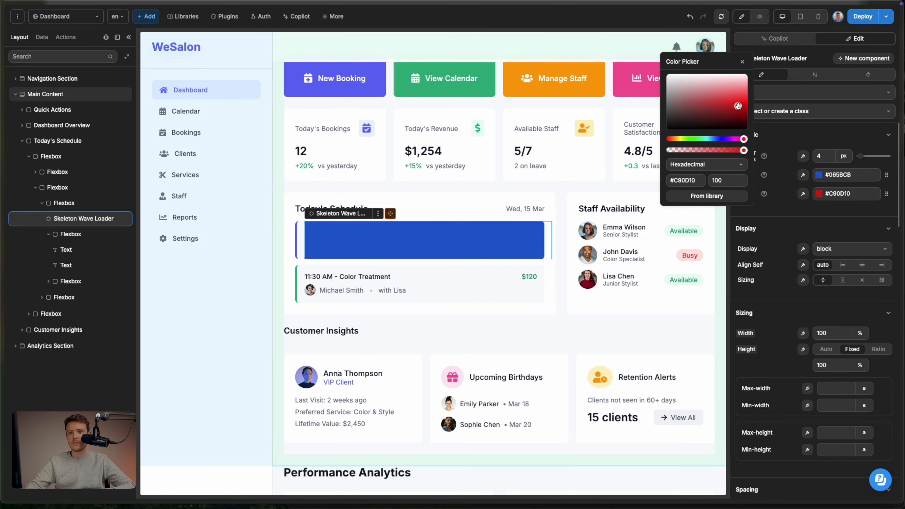
click(794, 122)
Set the skeleton loader's animation speed to 2.7
click(807, 75)
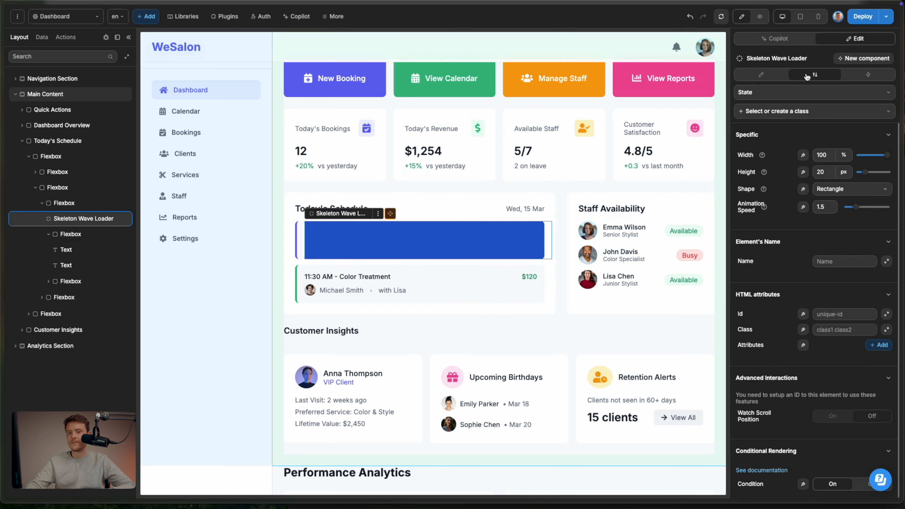
scroll(852, 203, down, 1)
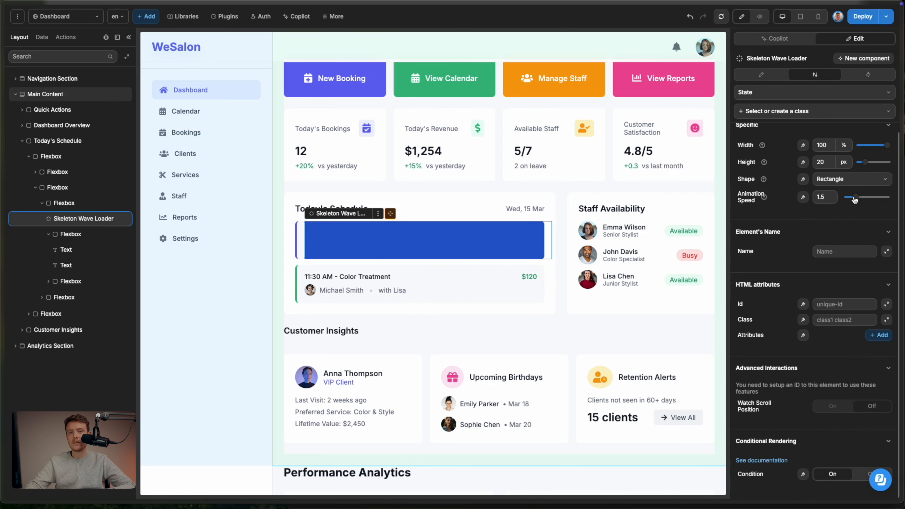
drag(854, 200, 867, 201)
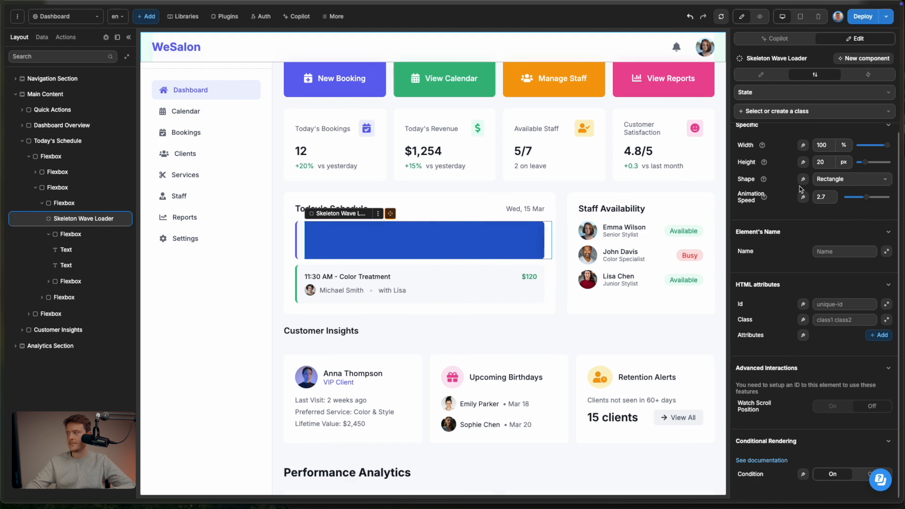
Try the Circle shape on the skeleton loader and return it to Rectangle
mouse_move(763, 180)
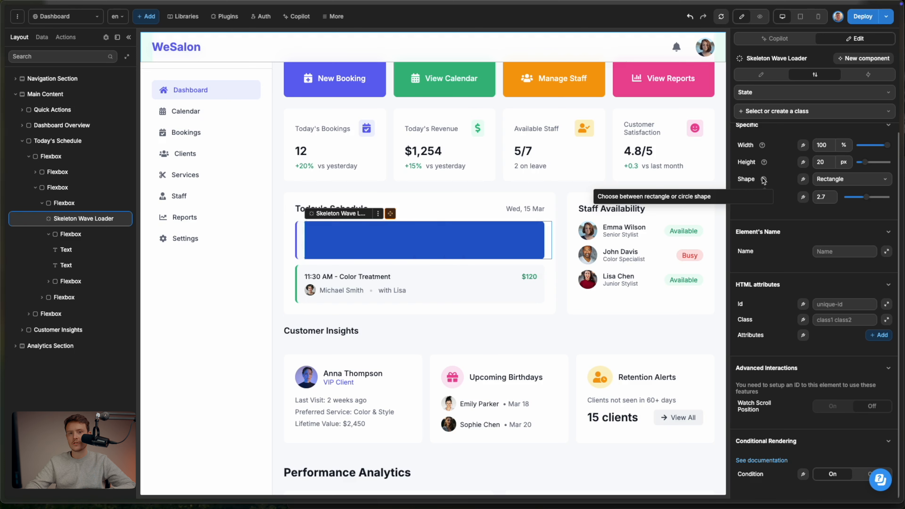
click(876, 180)
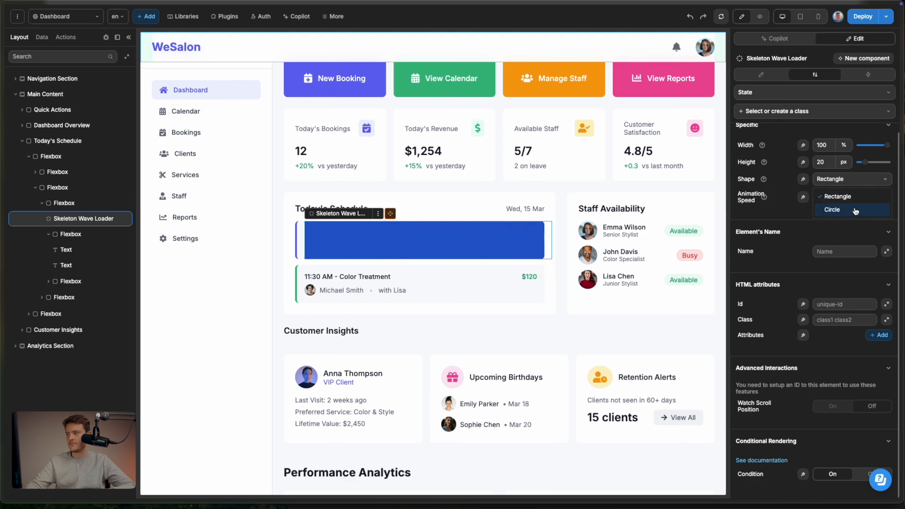
click(855, 210)
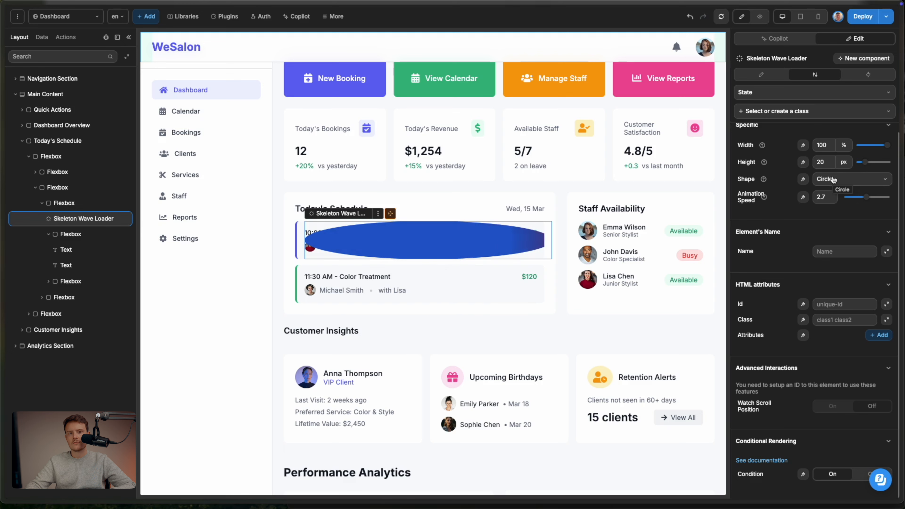
click(833, 197)
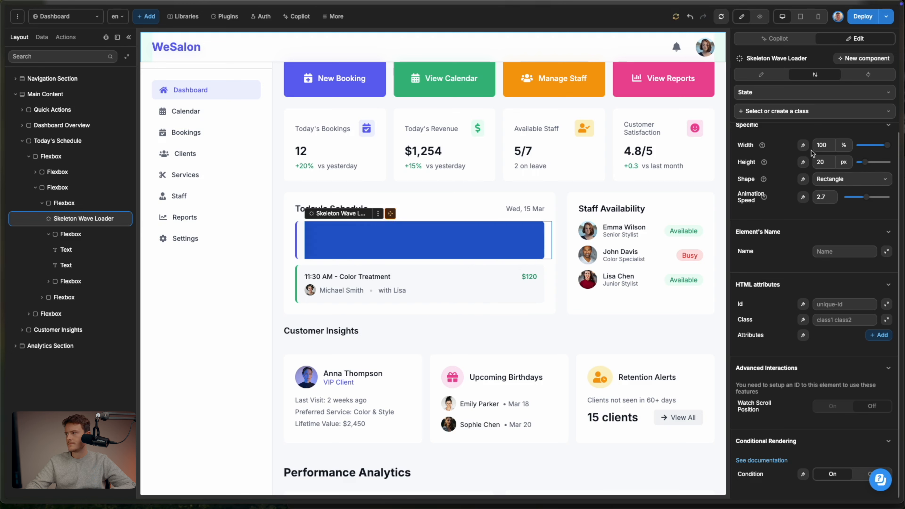
Set the skeleton loader's left and top offsets to 0 px and check the dashboard in preview mode
click(776, 79)
scroll(807, 191, down, 15)
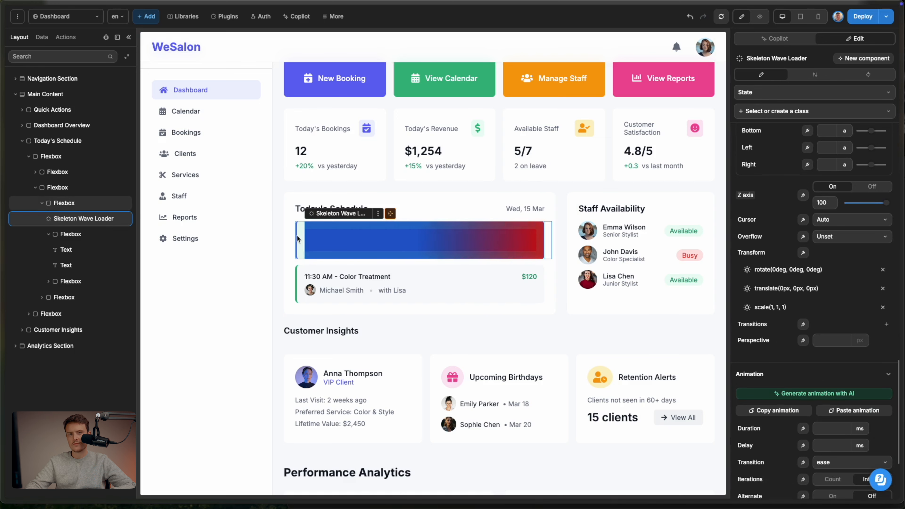
scroll(819, 214, up, 3)
click(829, 219)
text(0)
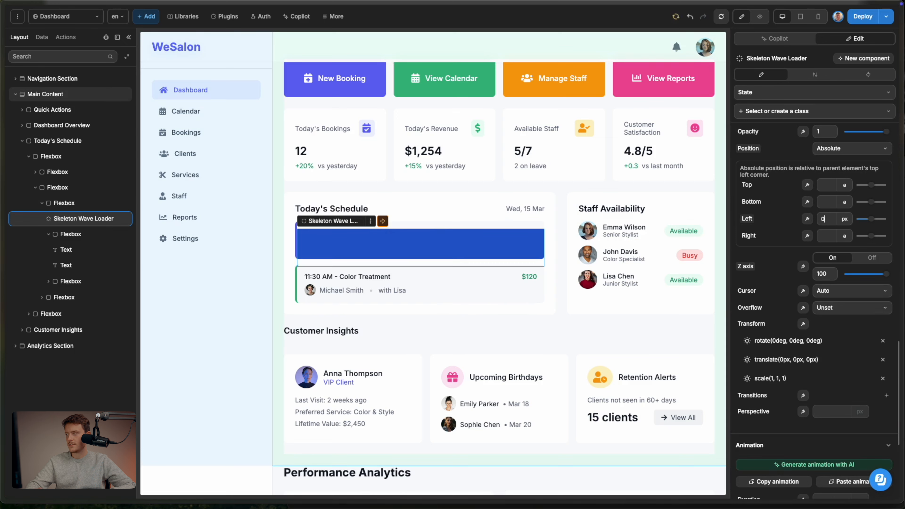
click(832, 183)
text(0)
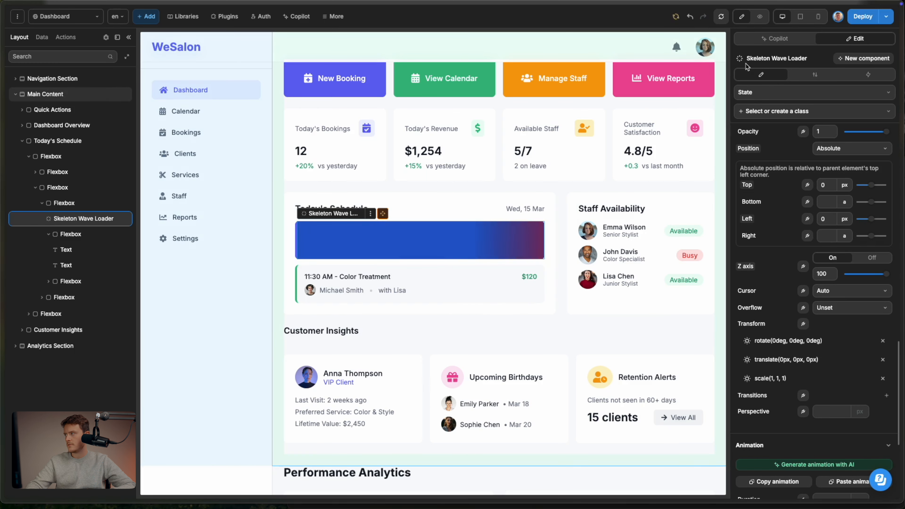
click(759, 17)
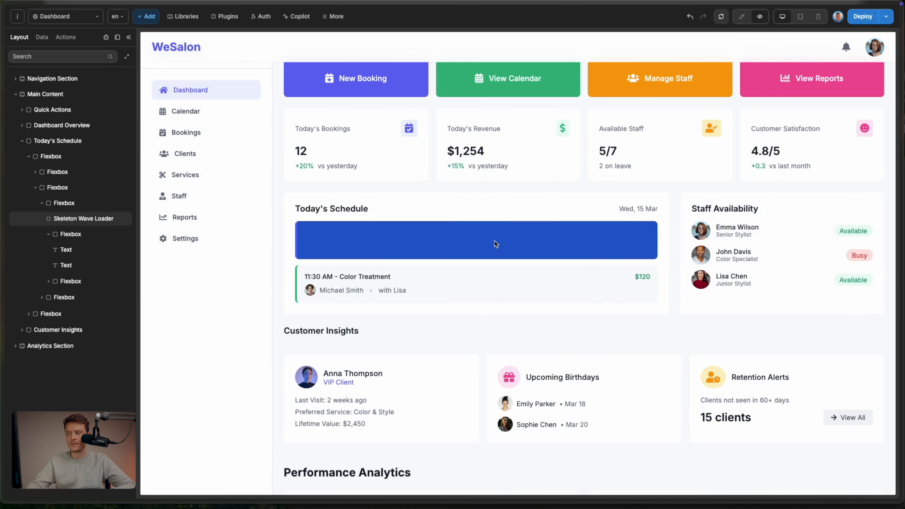
key(Escape)
Set the skeleton loader's base color to #F0F0F0 and wave color to #B5B5B5, and preview the dashboard
click(816, 175)
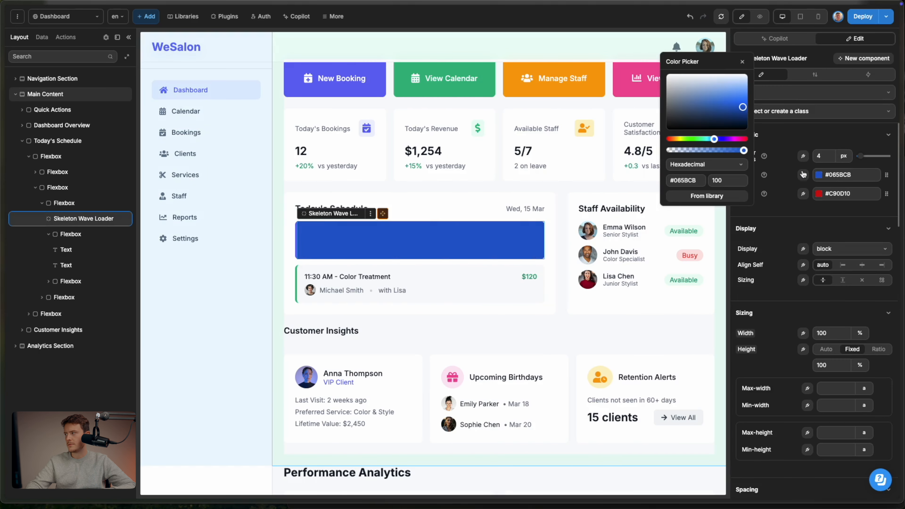
drag(675, 110, 665, 77)
click(818, 194)
drag(691, 118, 673, 97)
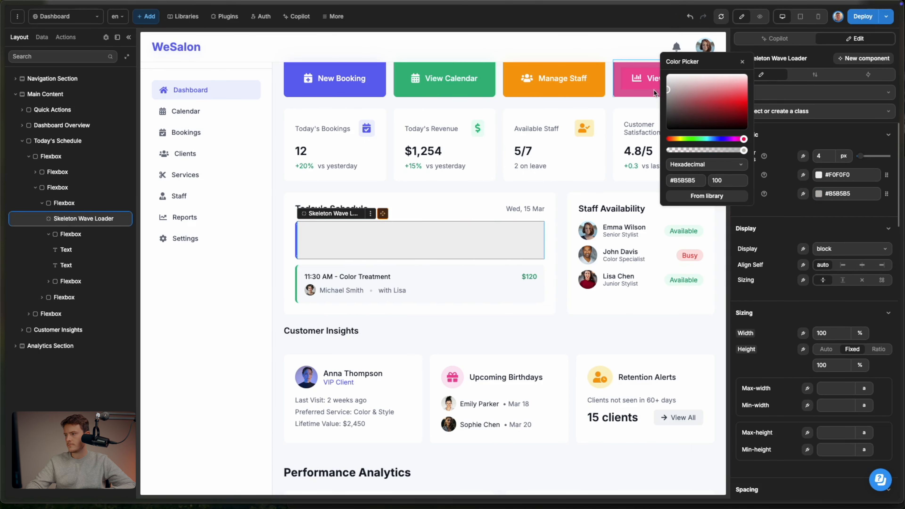
key(p)
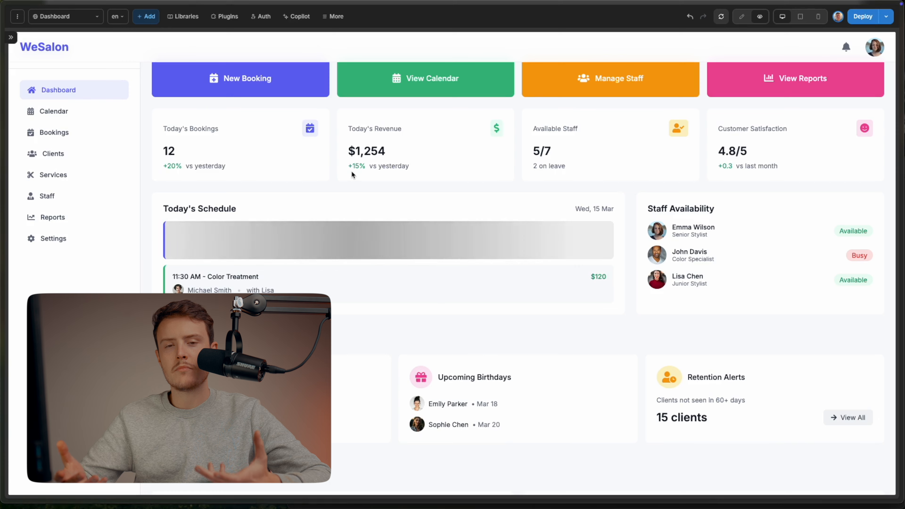